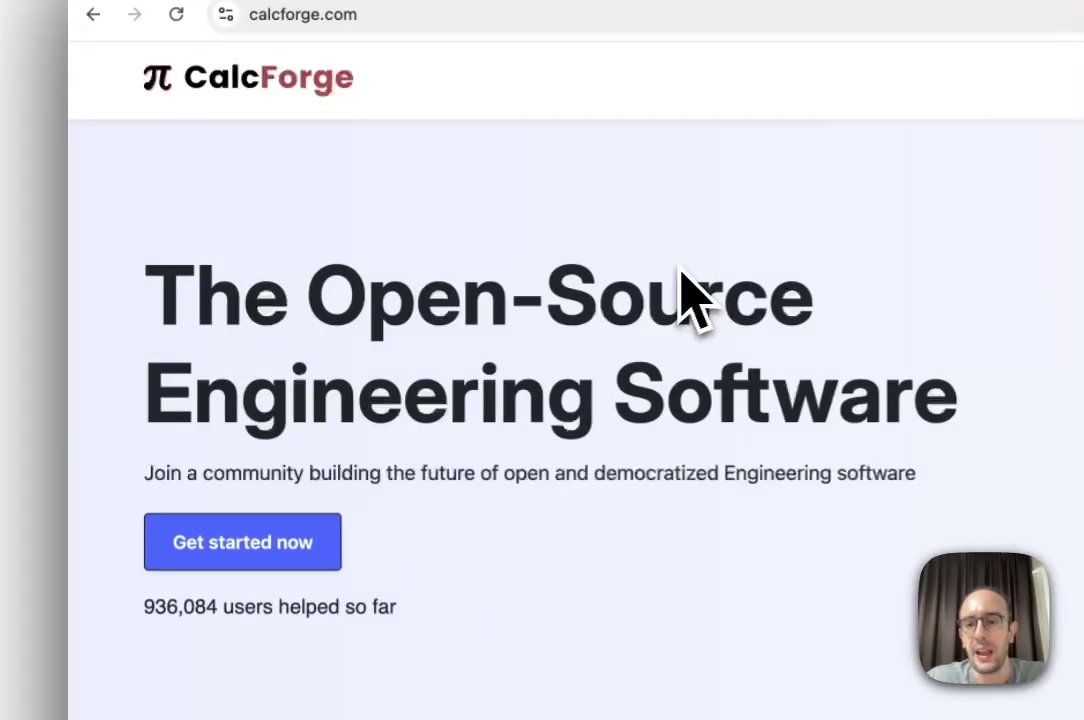
# Step: Scroll down the CalcForge homepage to the community tools section
pyautogui.scroll(-5, 417, 264)
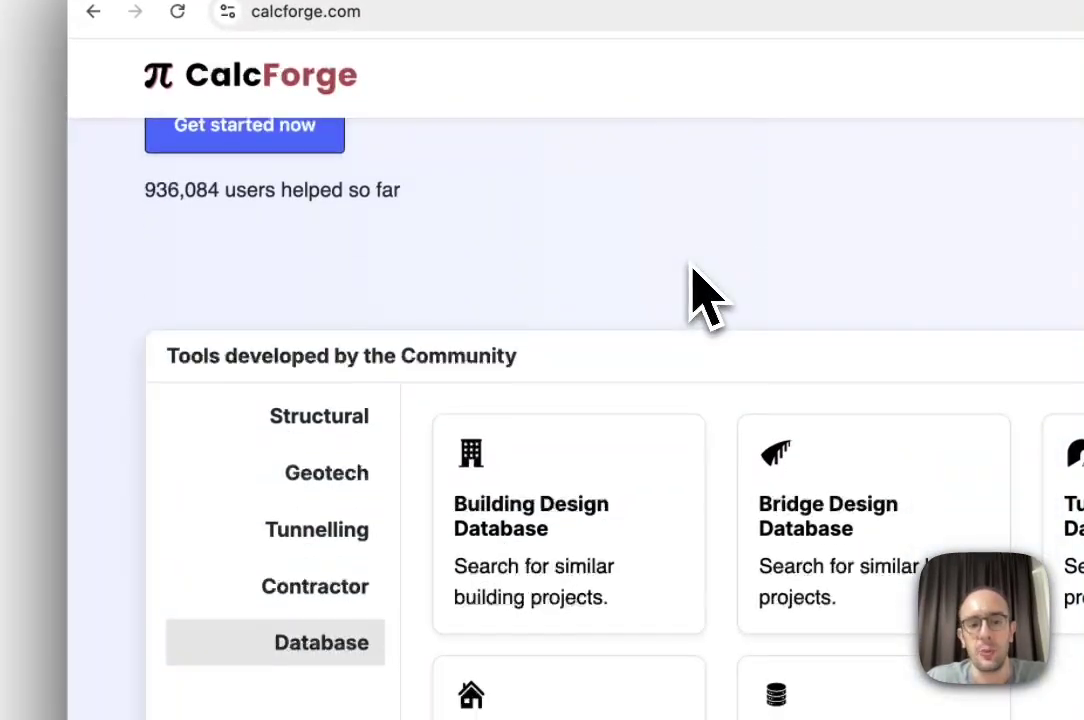
# Step: Browse the Structural, Geotech, Tunnelling and Contractor categories of the community tools
pyautogui.click(325, 414)
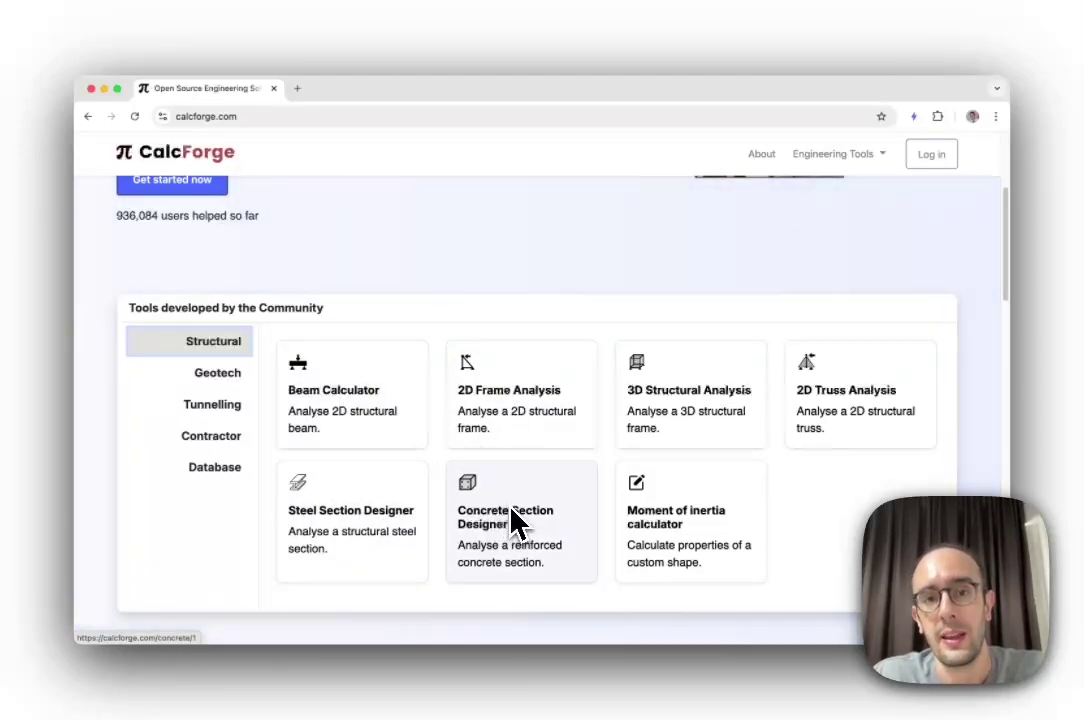
pyautogui.click(219, 373)
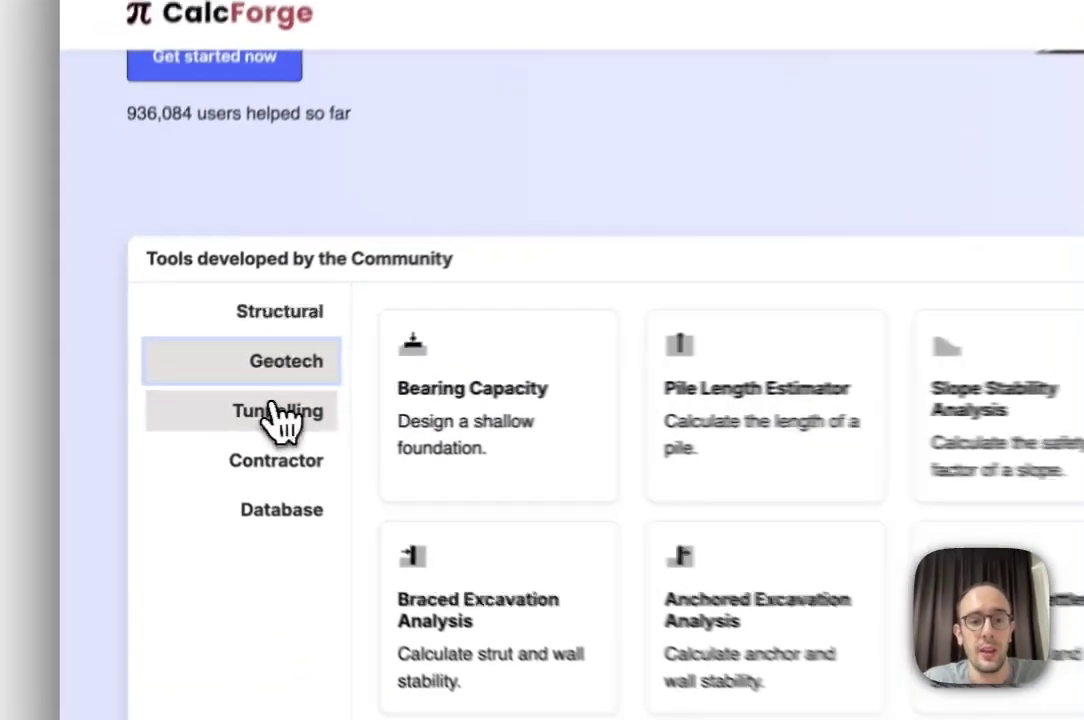
pyautogui.click(212, 404)
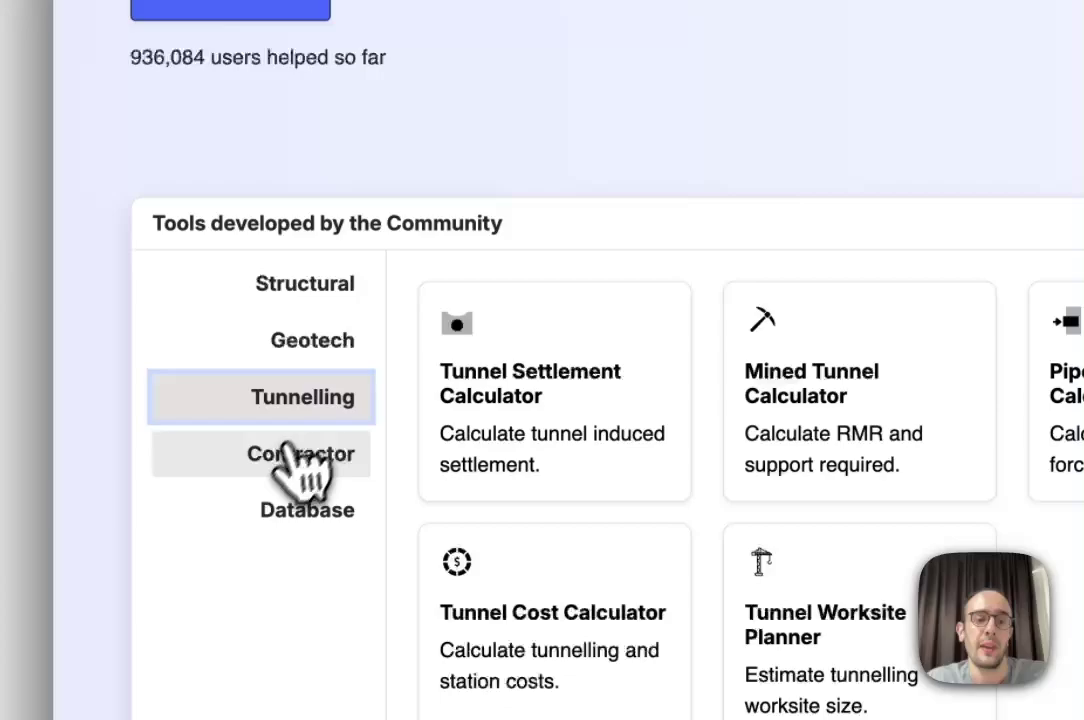
pyautogui.click(280, 468)
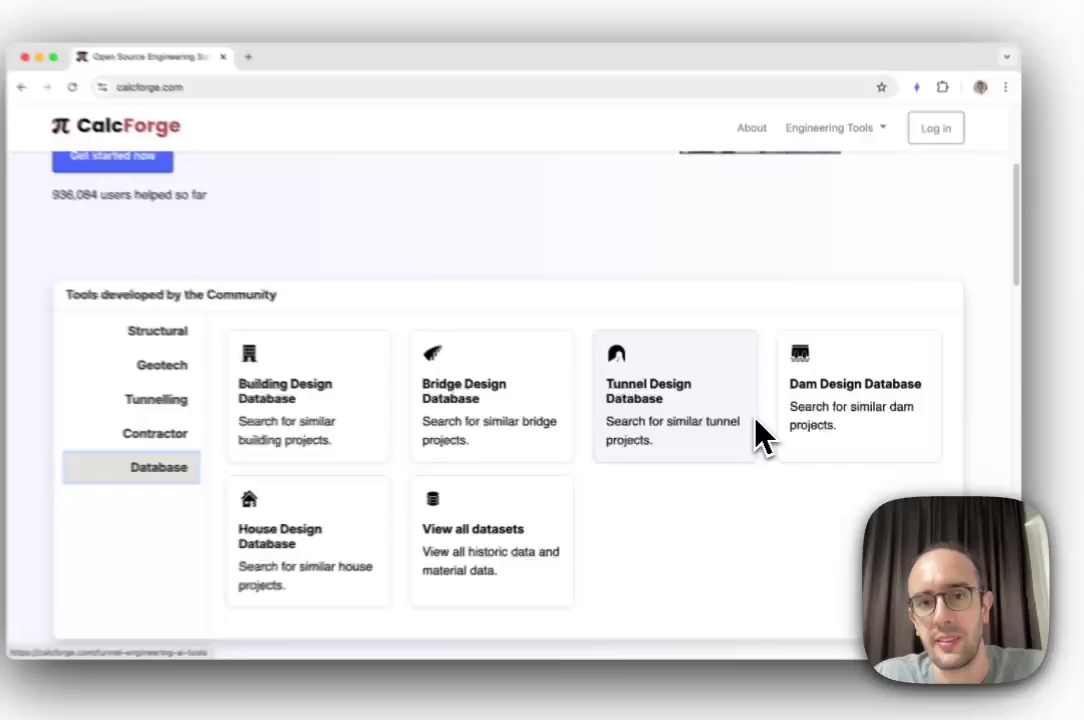
pyautogui.scroll(-3, 605, 375)
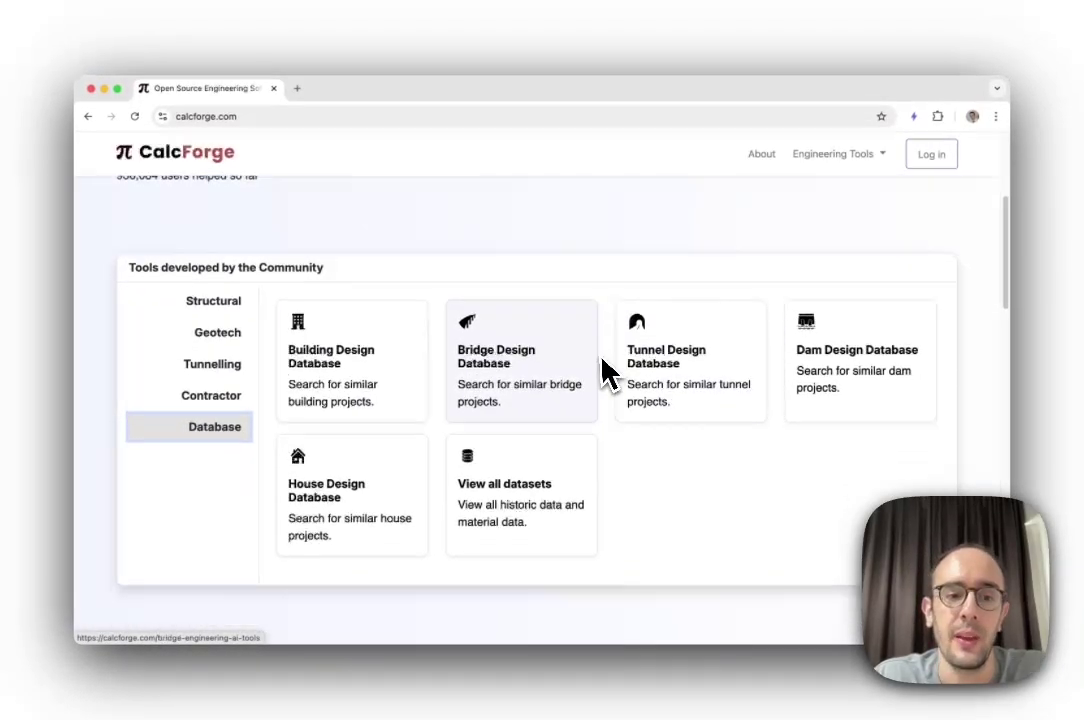
pyautogui.scroll(3, 160, 395)
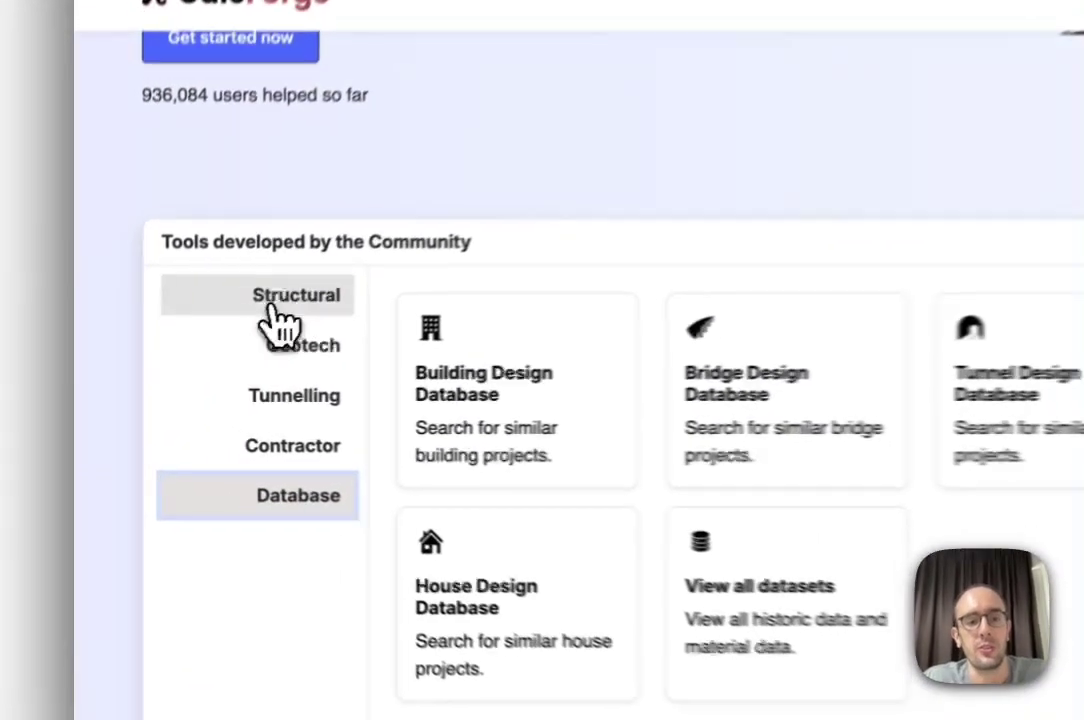
# Step: Go to the Structural tools and scroll the Free Beam Calculator page past its bending moment chart
pyautogui.click(208, 343)
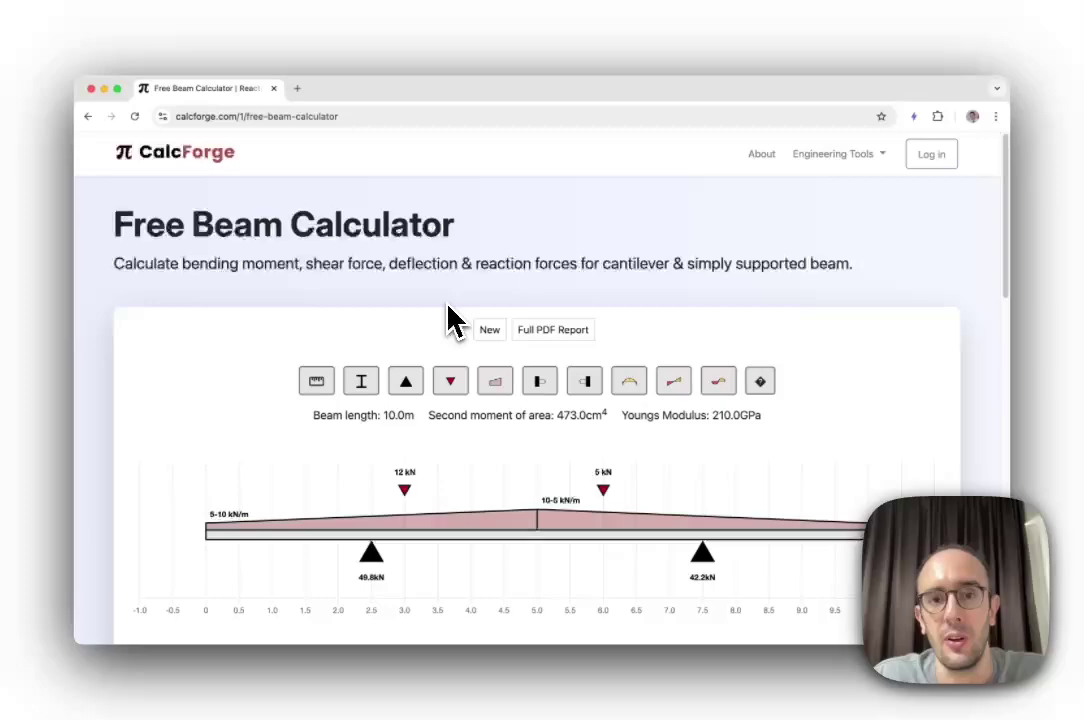
pyautogui.scroll(-2, 447, 315)
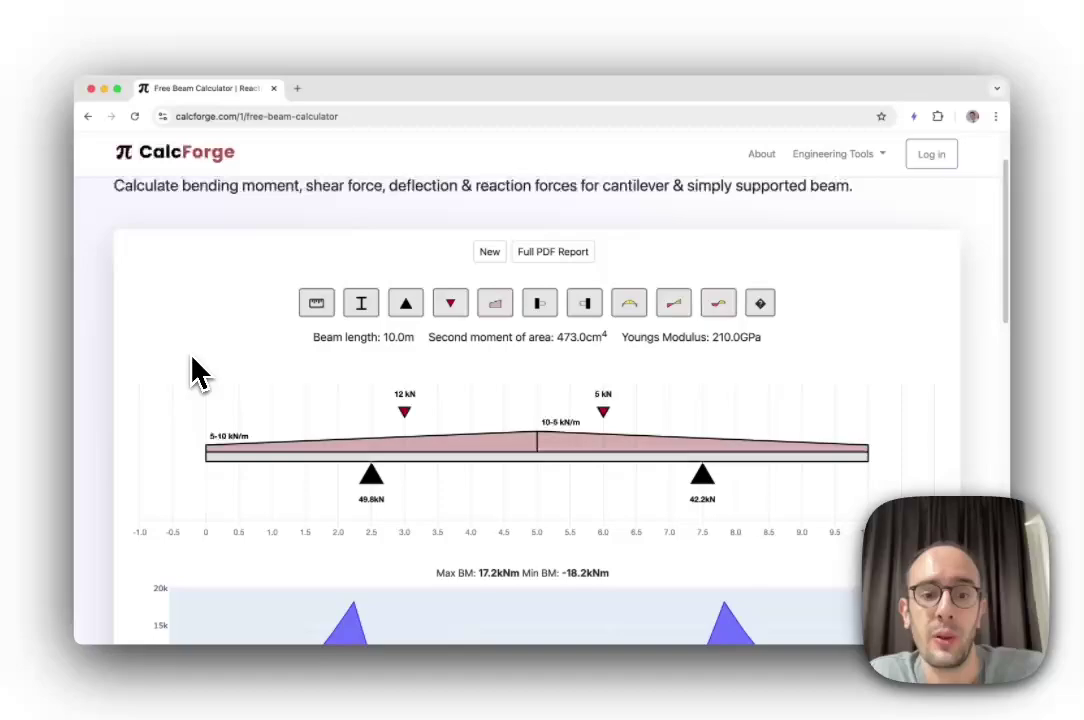
pyautogui.scroll(-6, 194, 363)
pyautogui.scroll(2, 305, 334)
pyautogui.scroll(2, 610, 437)
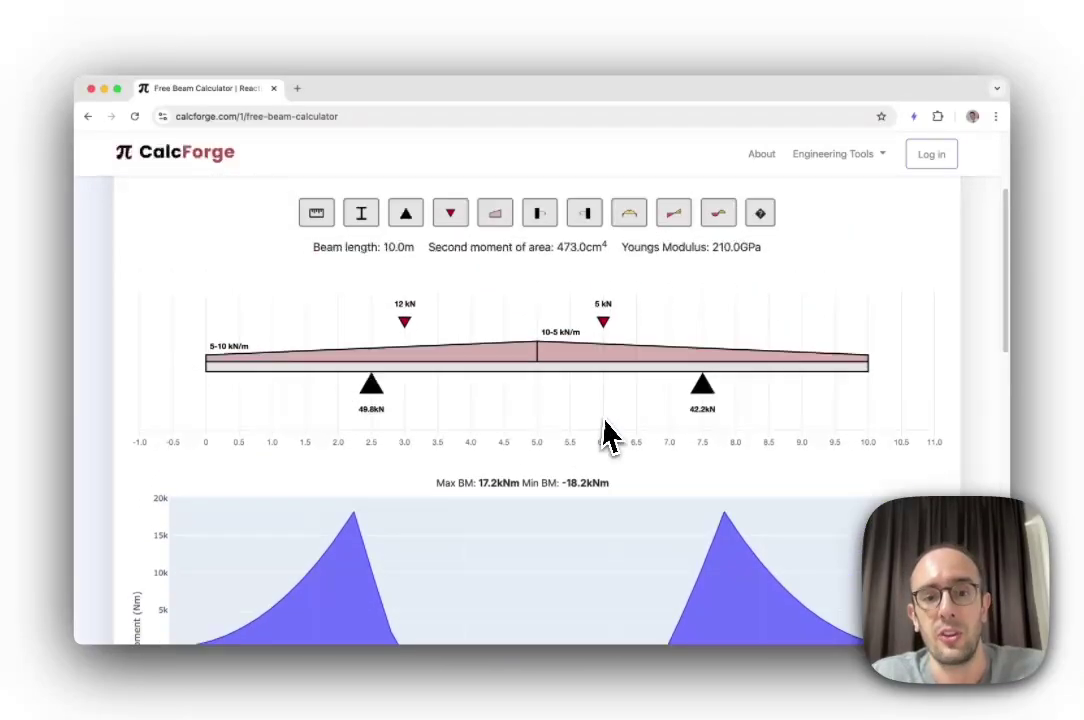
pyautogui.scroll(-7, 705, 480)
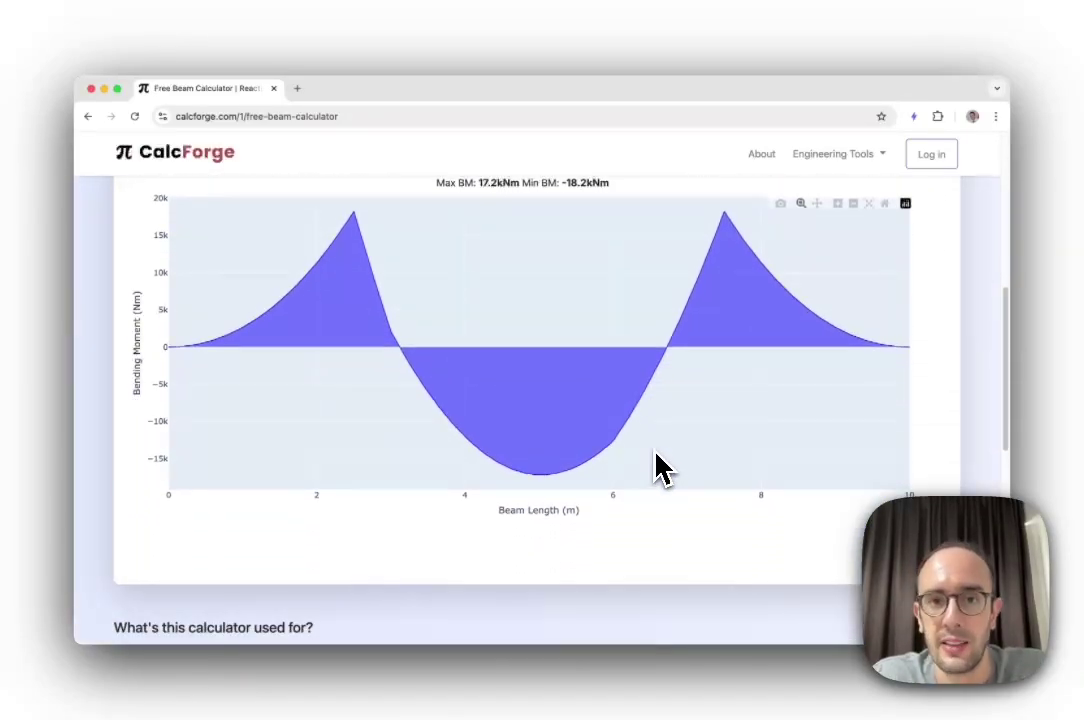
pyautogui.scroll(-7, 658, 466)
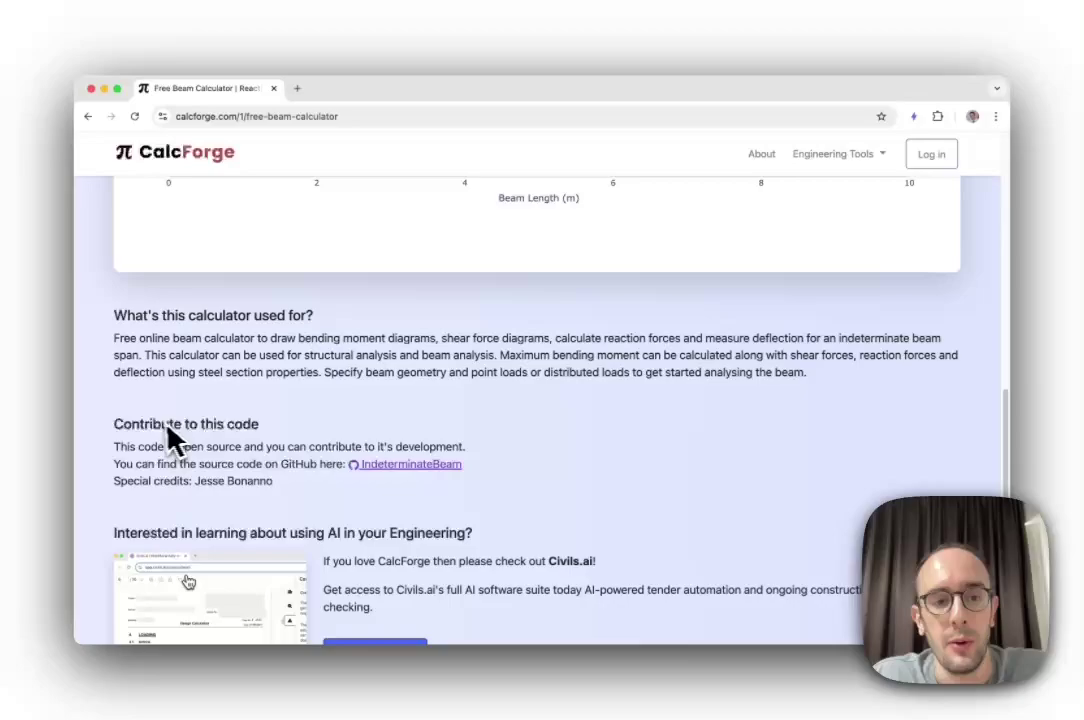
# Step: Open the IndeterminateBeam repository on GitHub in a new tab, skim its README, then return to the calculator
pyautogui.click(357, 465)
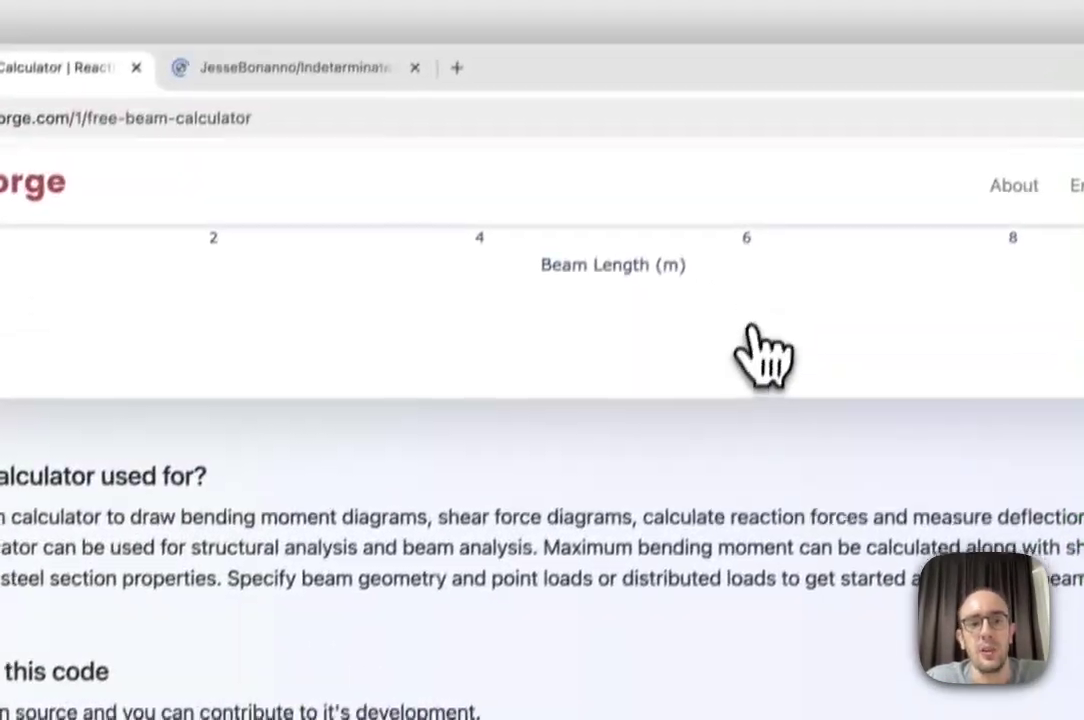
pyautogui.click(250, 70)
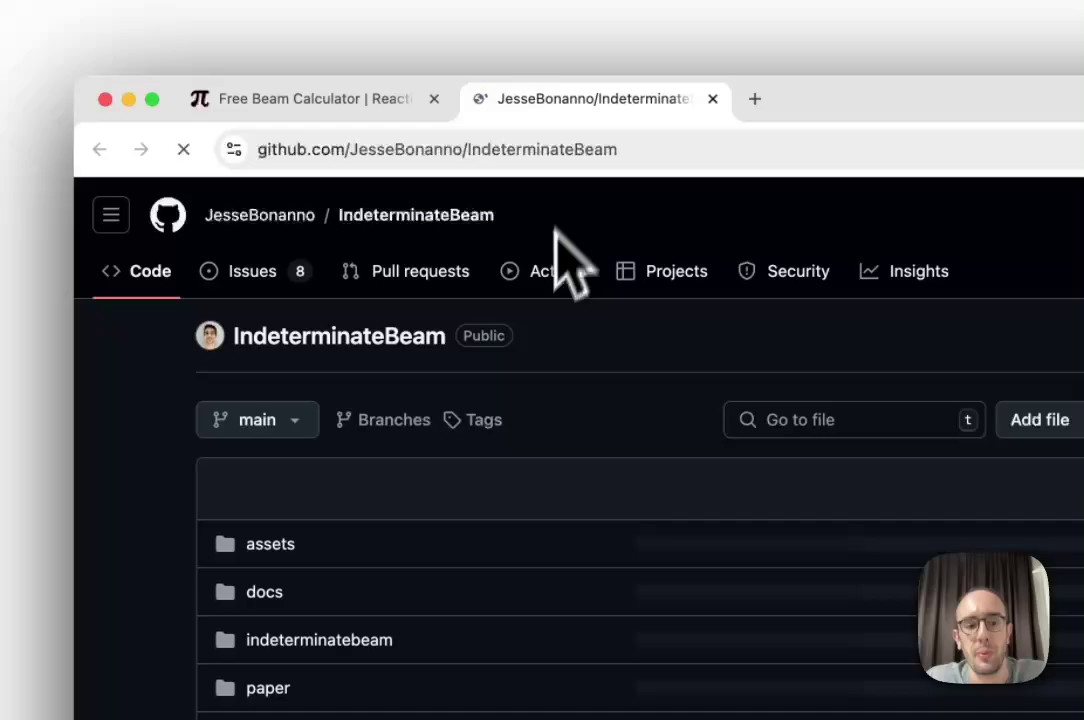
pyautogui.scroll(-10, 315, 448)
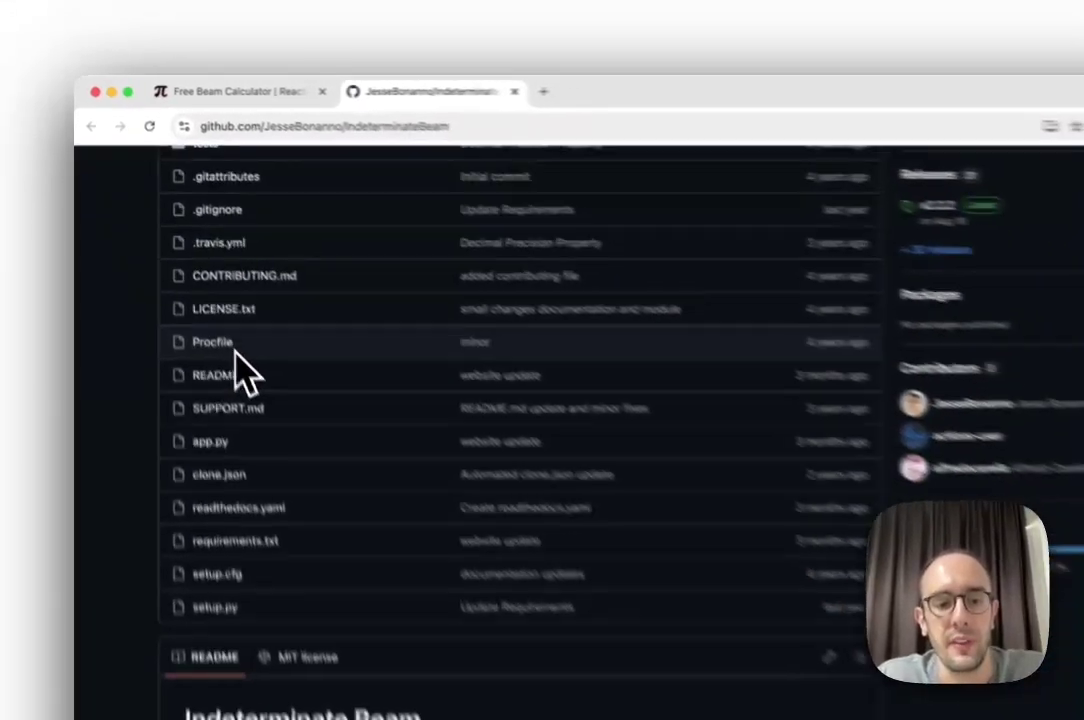
pyautogui.scroll(-5, 215, 315)
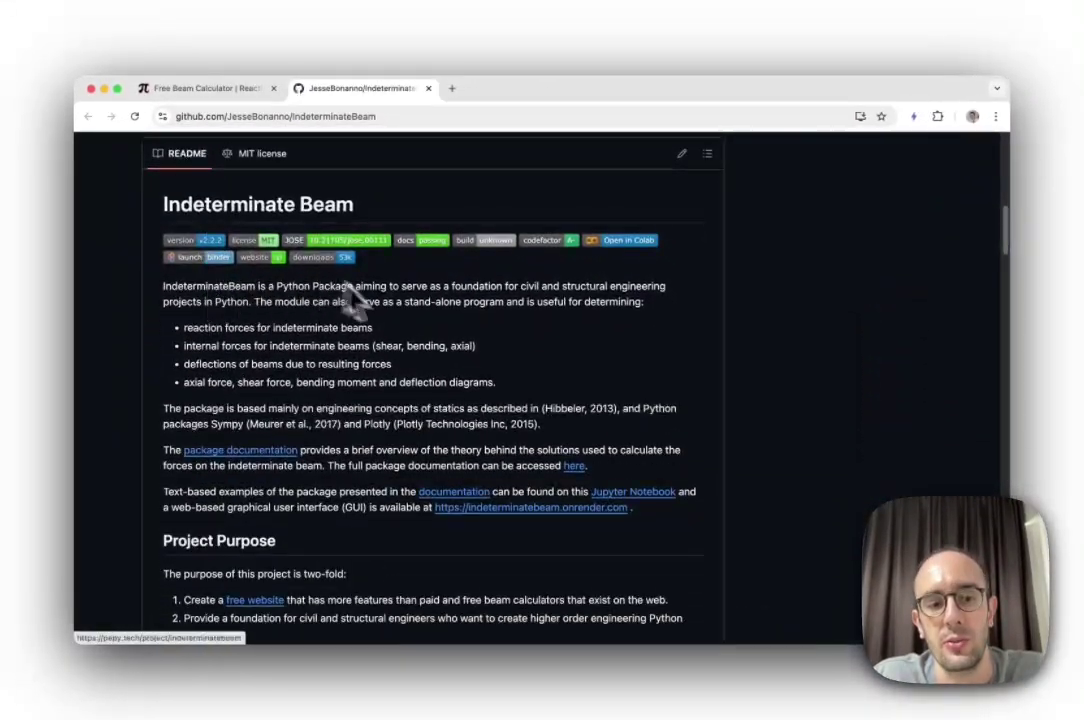
pyautogui.scroll(-6, 355, 295)
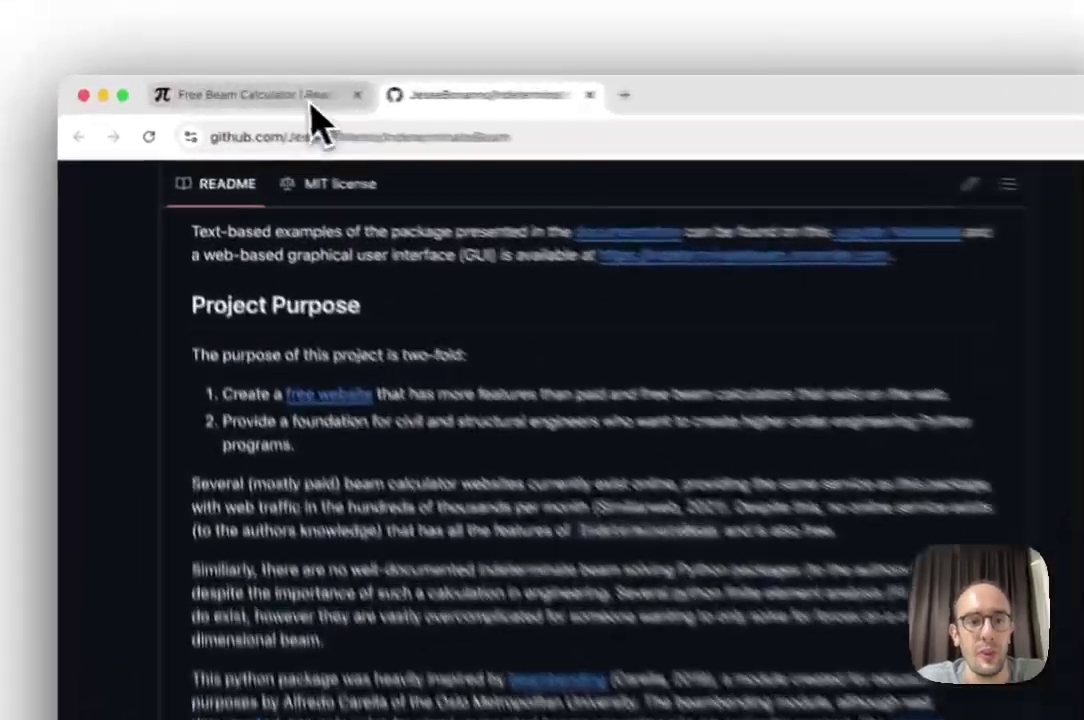
pyautogui.click(242, 92)
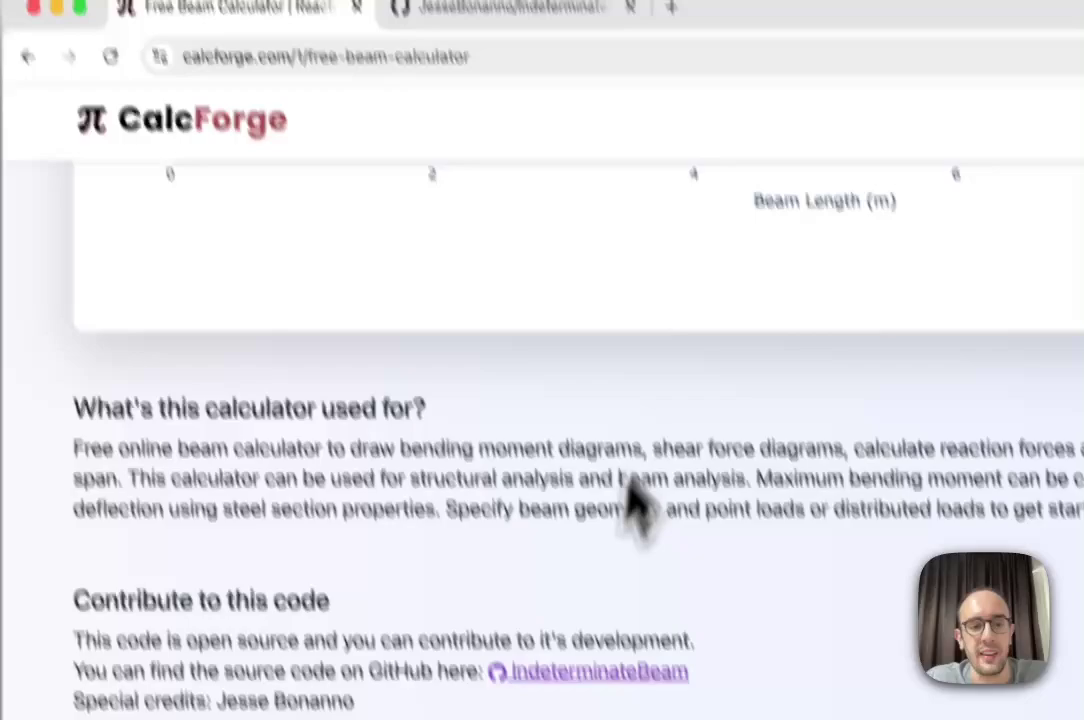
# Step: Drag the 5 kN point load to about 8.9 m, giving reactions 46.9 kN and 45.1 kN
pyautogui.scroll(10, 635, 500)
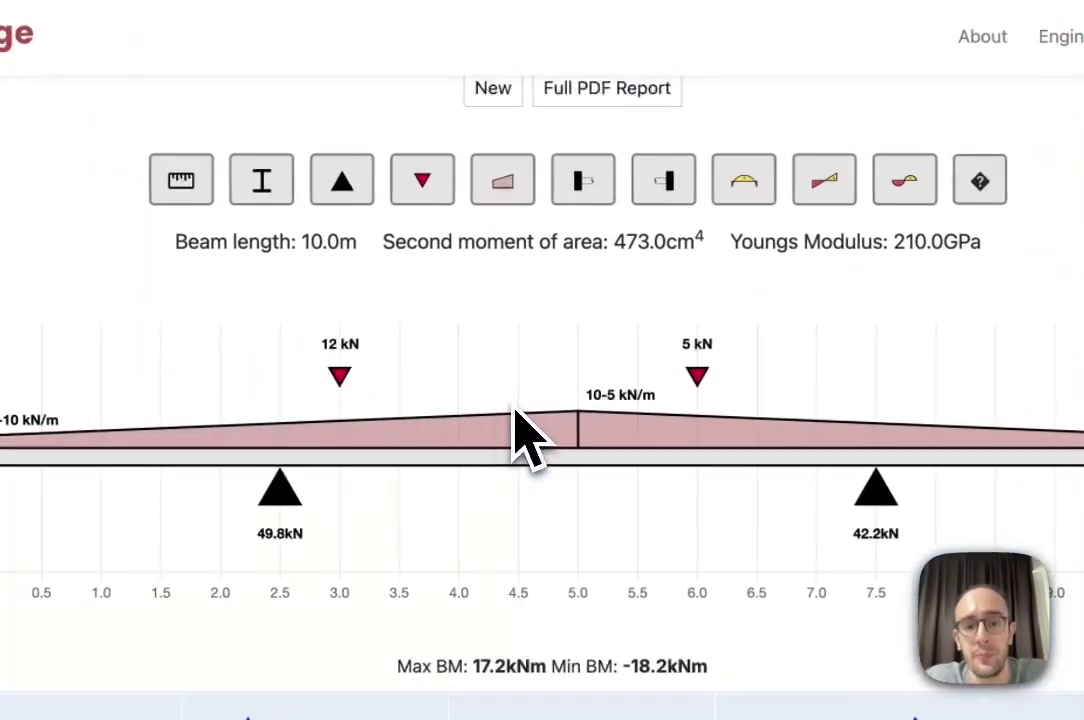
pyautogui.scroll(3, 515, 425)
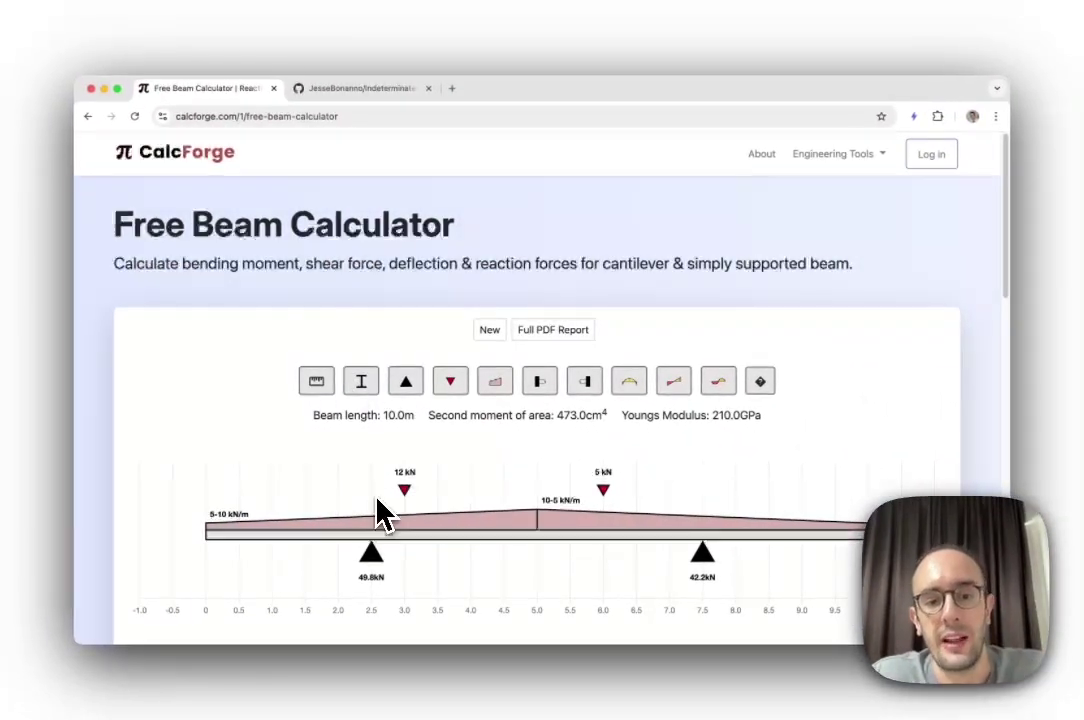
pyautogui.scroll(-3, 380, 505)
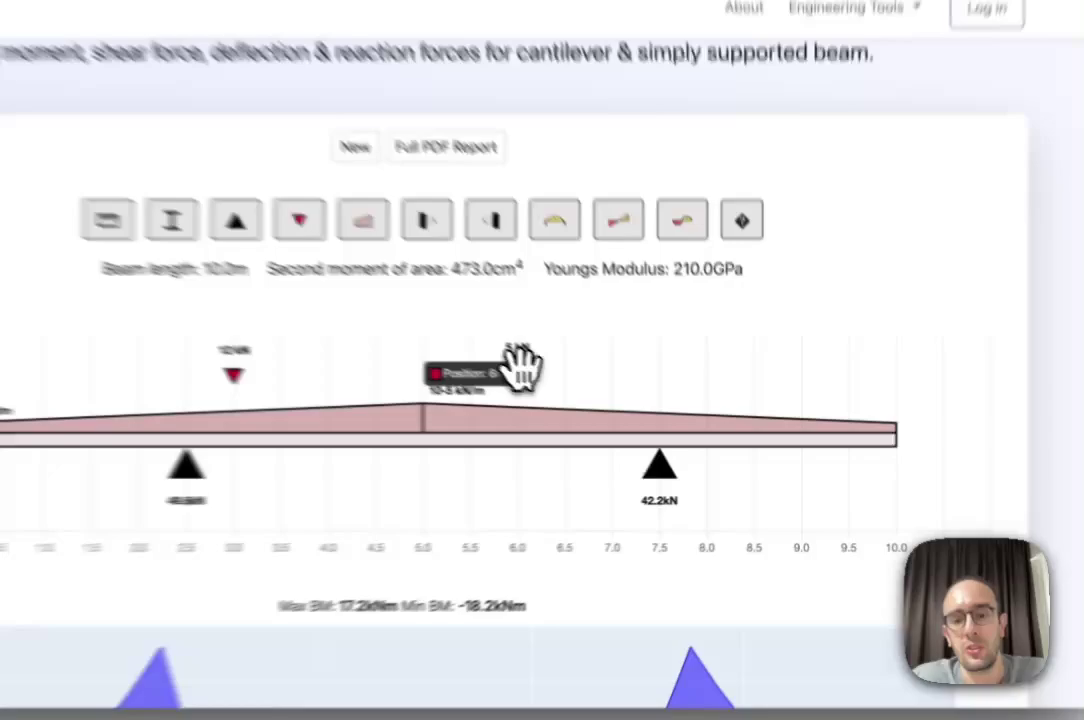
pyautogui.moveTo(520, 365); pyautogui.dragTo(797, 385)
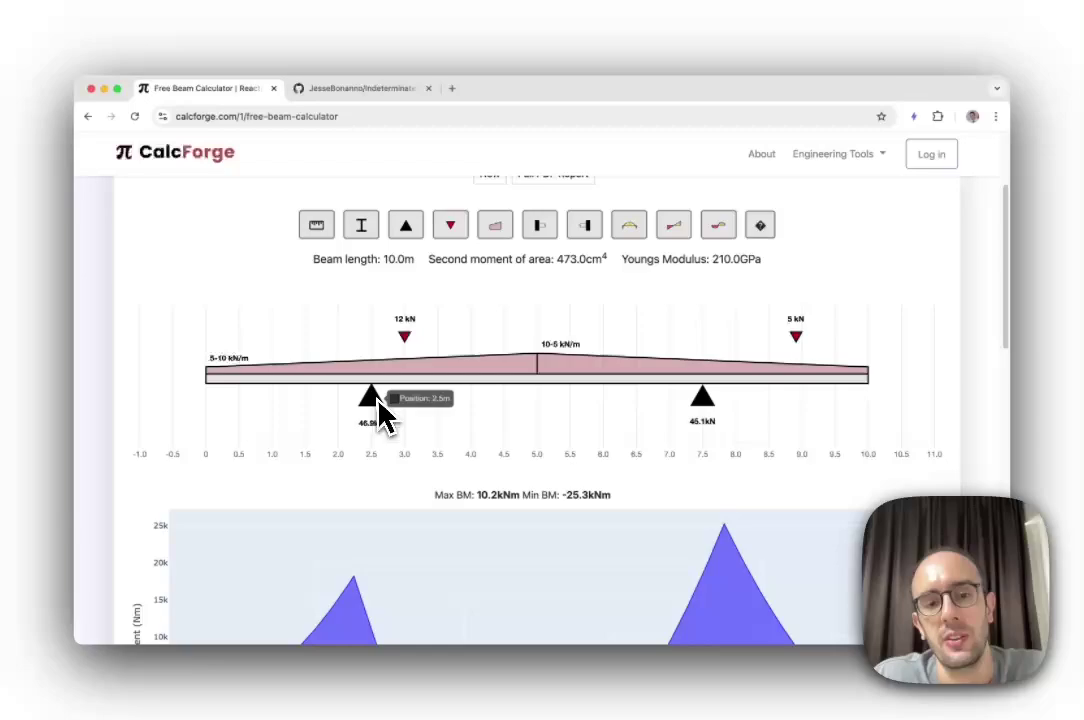
# Step: Review the updated bending moment chart (Max 10.2 kNm, Min -25.3 kNm), then return to the CalcForge homepage
pyautogui.scroll(-5, 455, 395)
pyautogui.moveTo(421, 388)
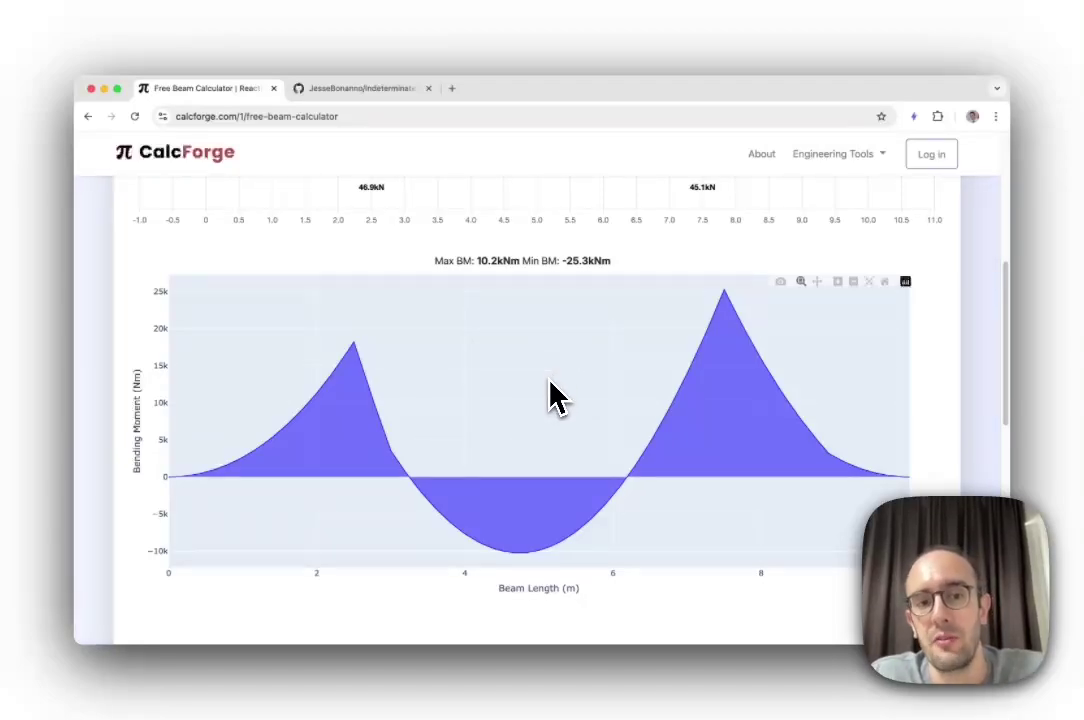
pyautogui.scroll(10, 535, 358)
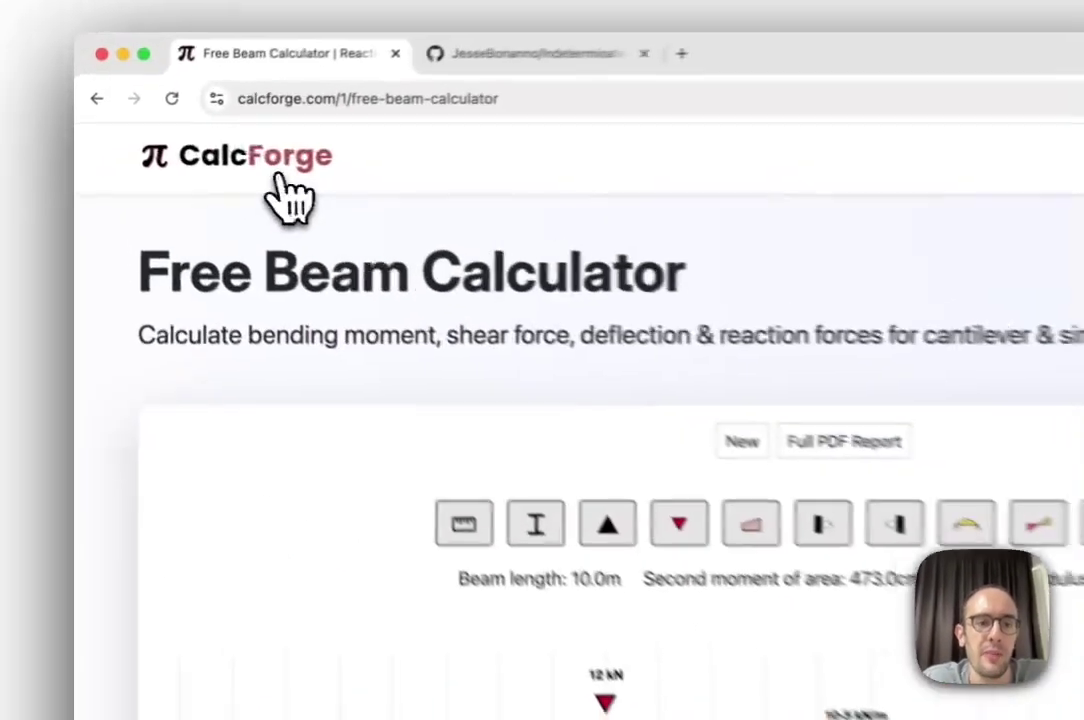
pyautogui.click(282, 178)
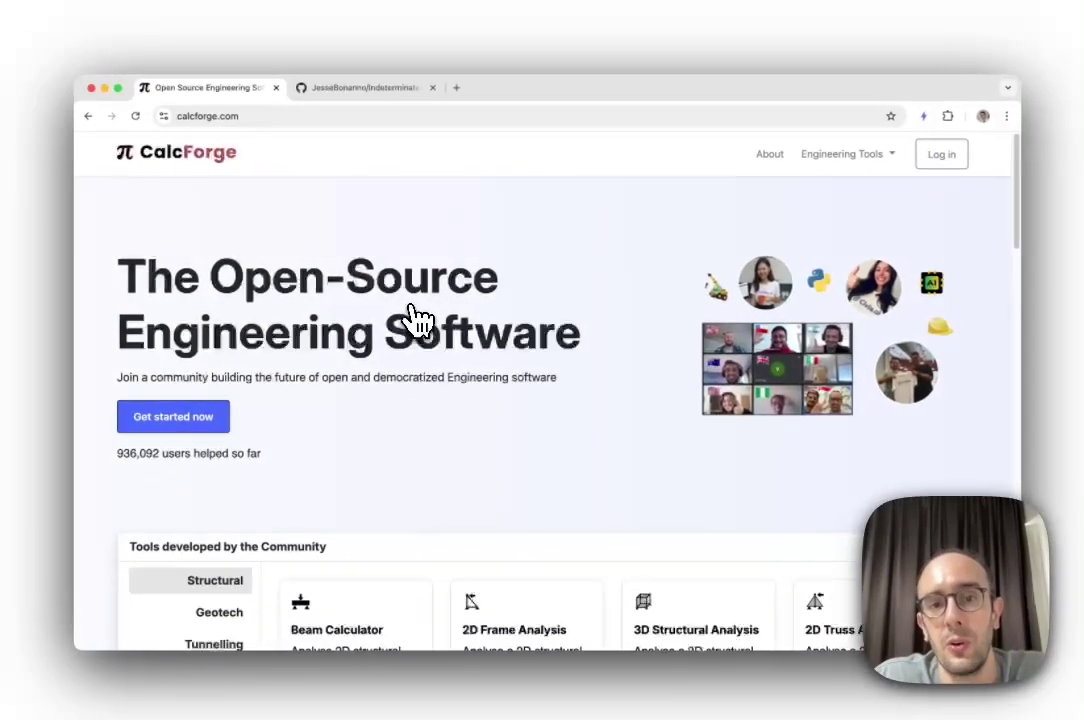
# Step: Scroll through the homepage's community Structural tools down to Why choose our software
pyautogui.scroll(-5, 413, 316)
pyautogui.scroll(-1, 413, 316)
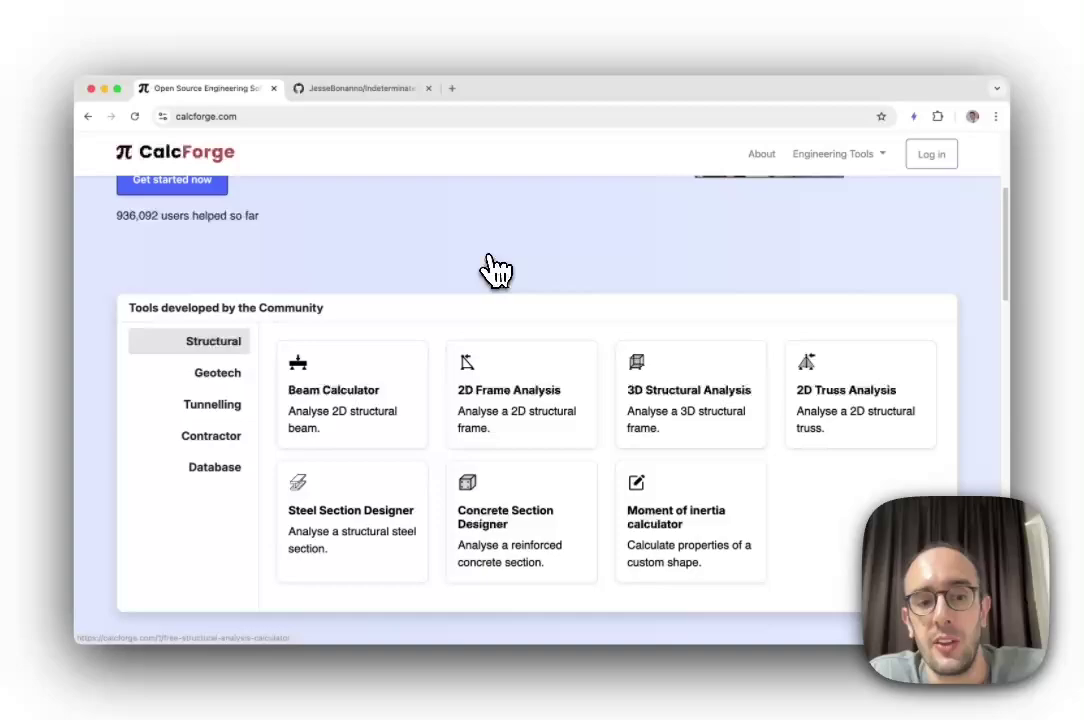
pyautogui.scroll(-2, 496, 271)
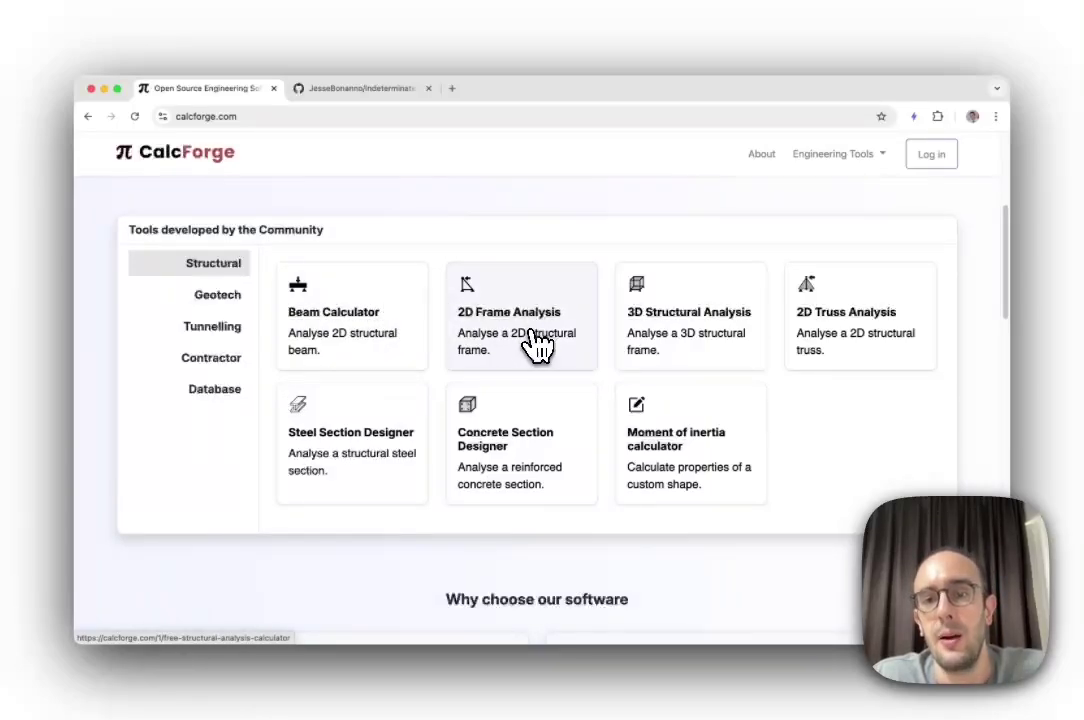
pyautogui.scroll(2, 600, 293)
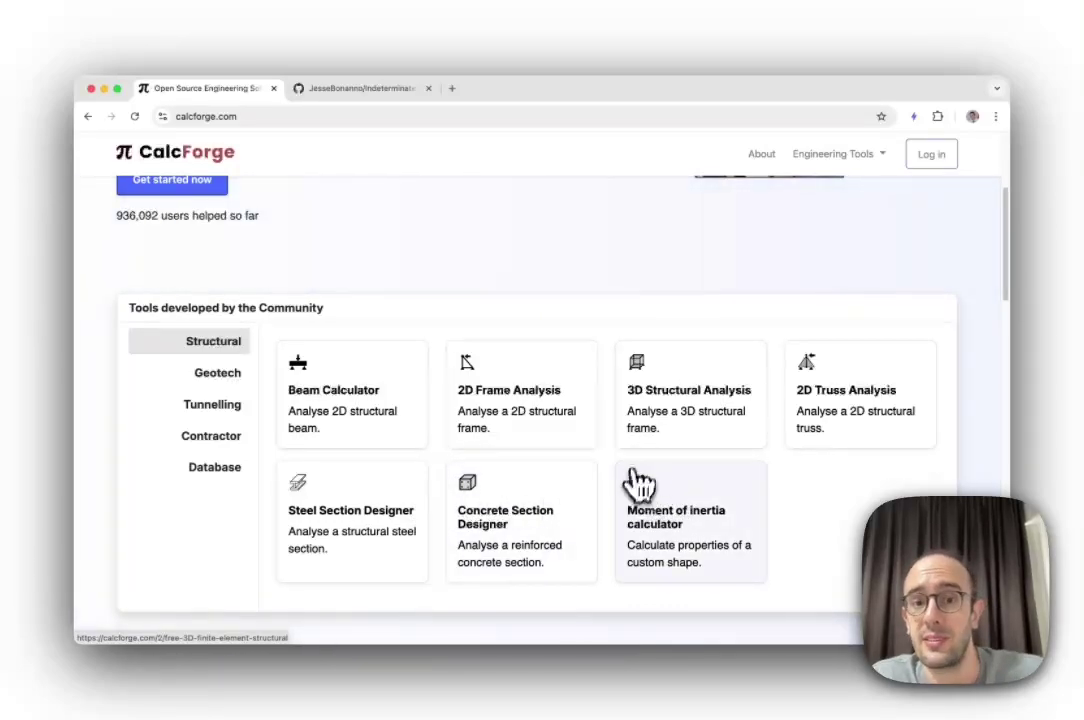
pyautogui.scroll(-3, 714, 249)
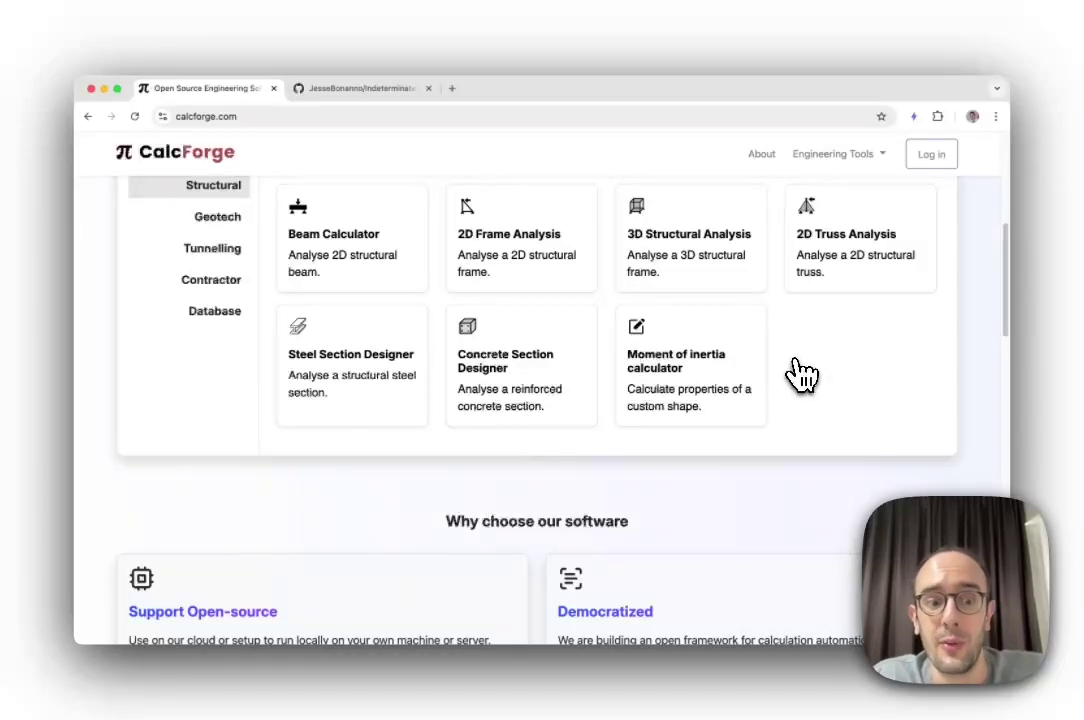
pyautogui.scroll(-15, 801, 383)
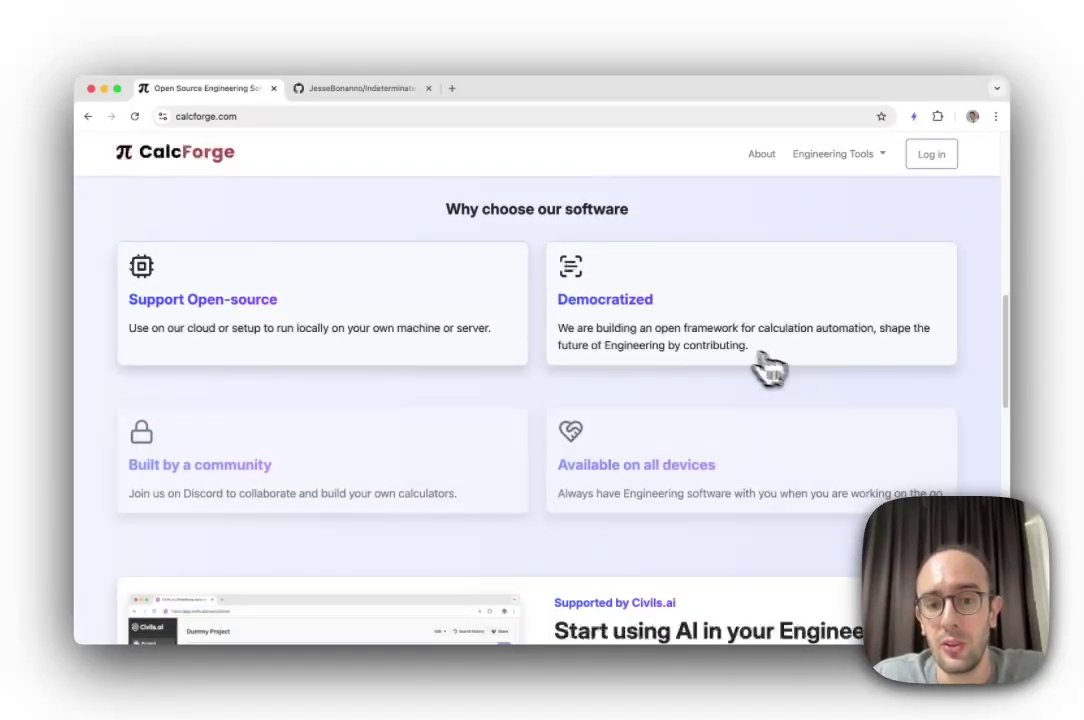
pyautogui.scroll(-10, 722, 355)
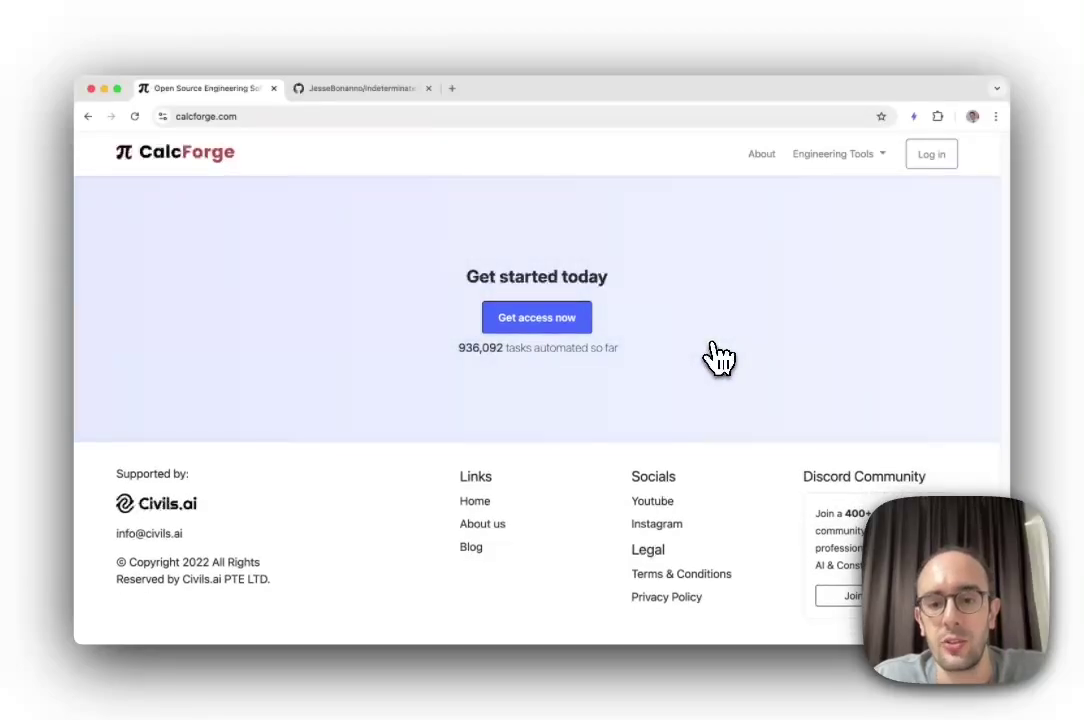
pyautogui.scroll(6, 720, 356)
pyautogui.scroll(-6, 722, 355)
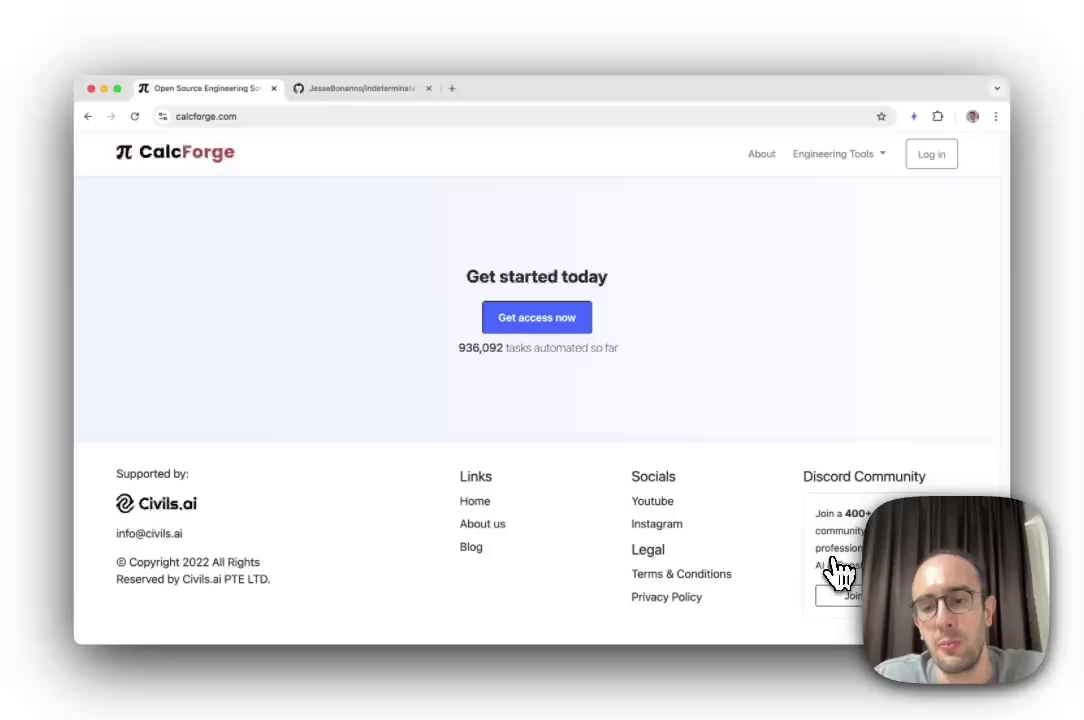
pyautogui.scroll(2, 826, 610)
pyautogui.scroll(-2, 820, 602)
pyautogui.scroll(2, 818, 598)
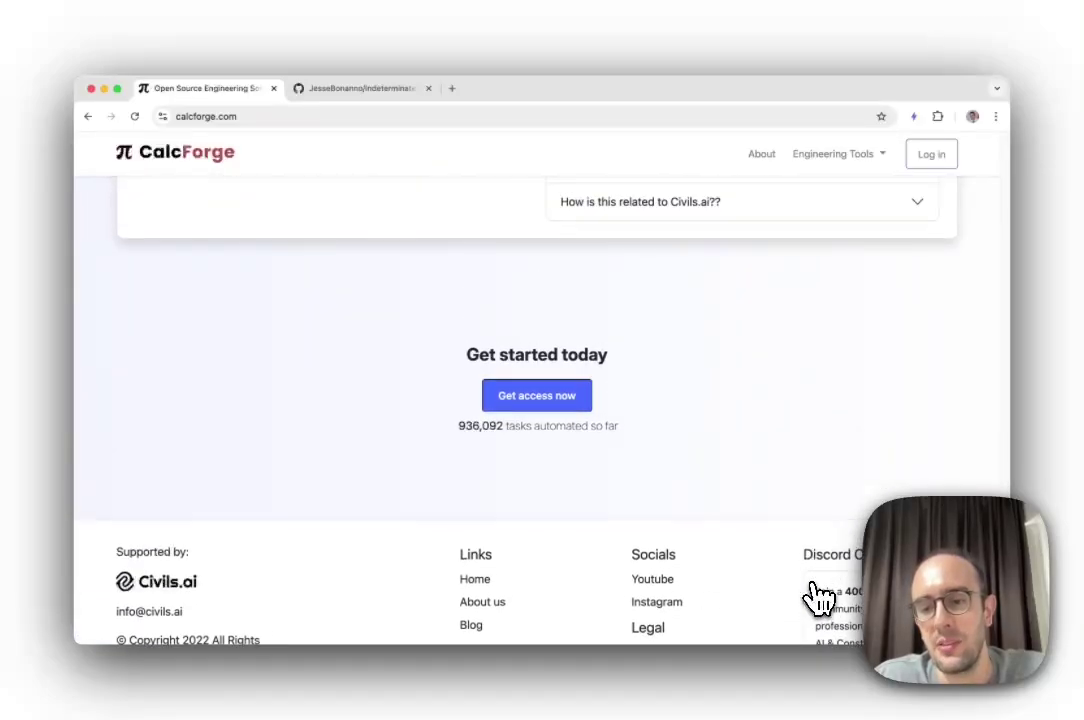
pyautogui.scroll(2, 820, 600)
pyautogui.scroll(15, 712, 505)
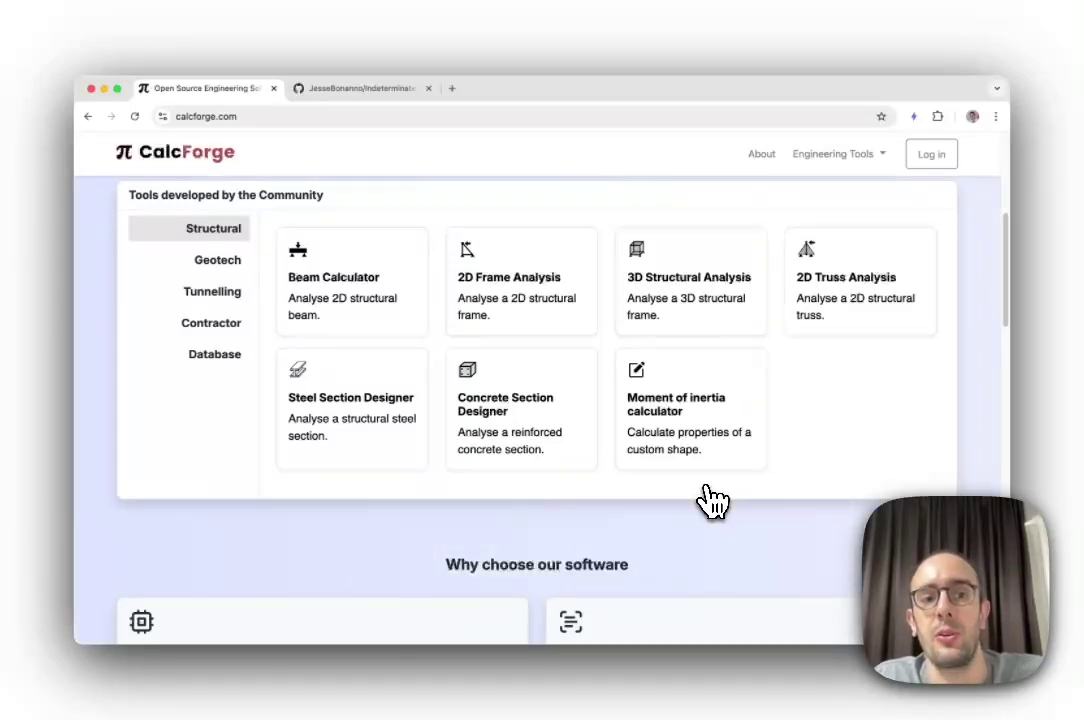
pyautogui.scroll(2, 712, 497)
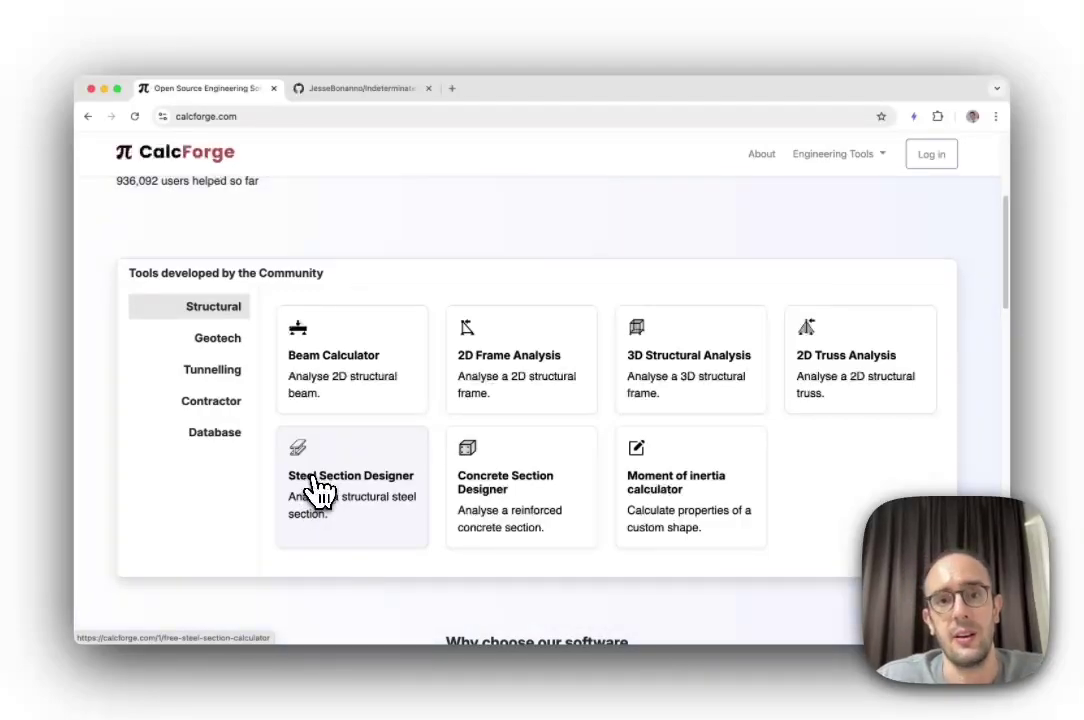
pyautogui.scroll(6, 315, 487)
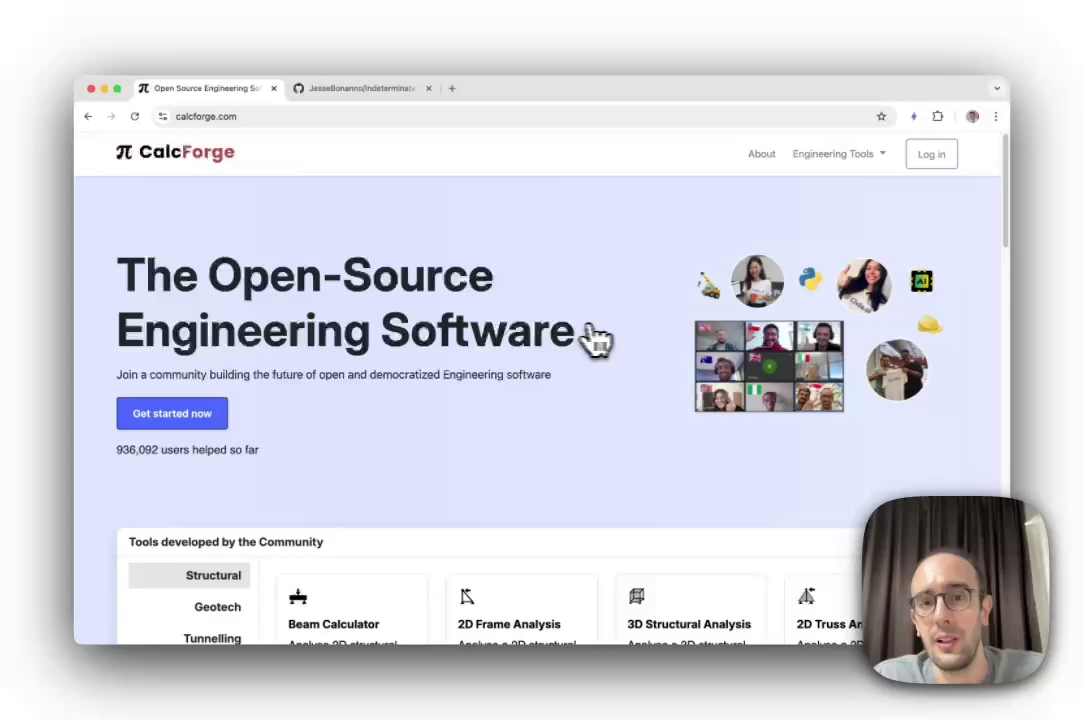
pyautogui.scroll(-3, 620, 455)
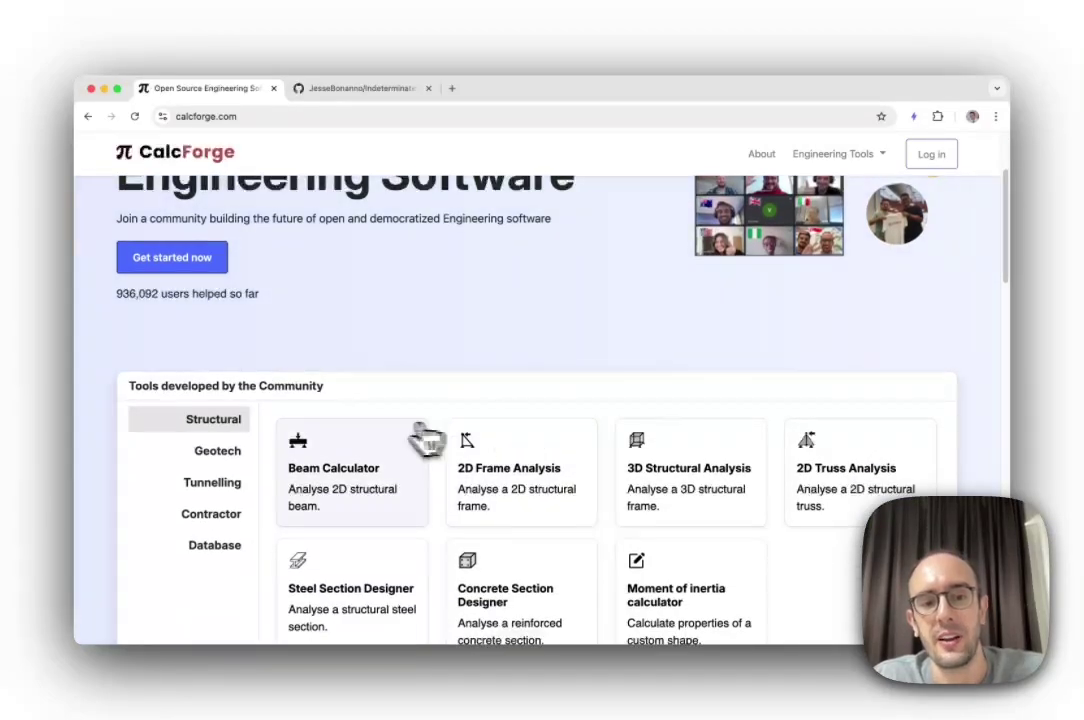
pyautogui.scroll(-2, 423, 436)
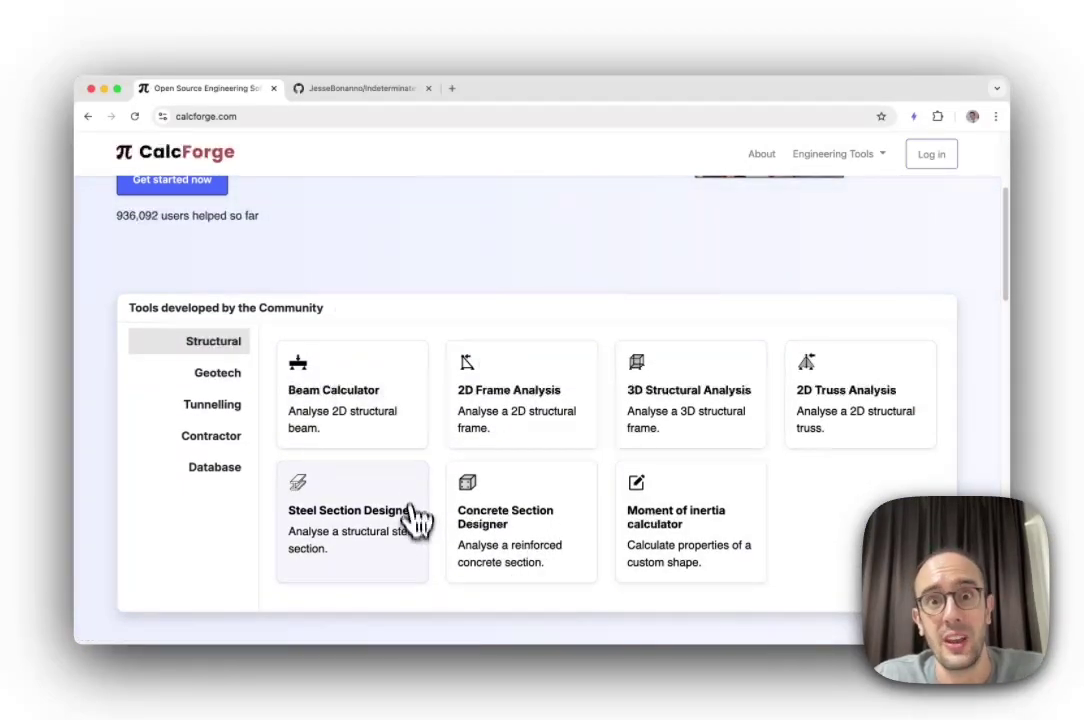